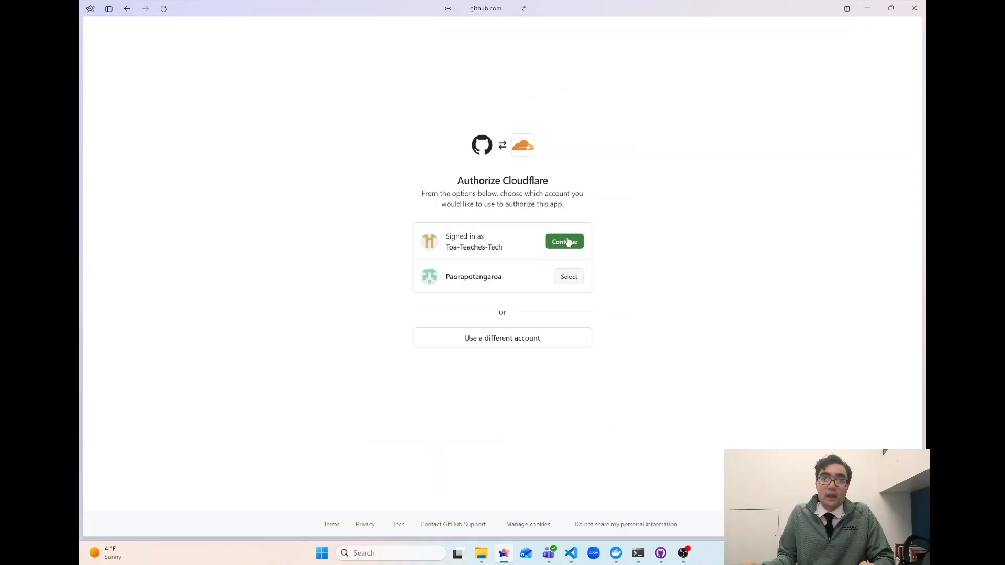
# - Authorize Cloudflare with the signed-in GitHub account and dismiss the introduction tips on the Cloudflare dashboard
pyautogui.click(556, 250)
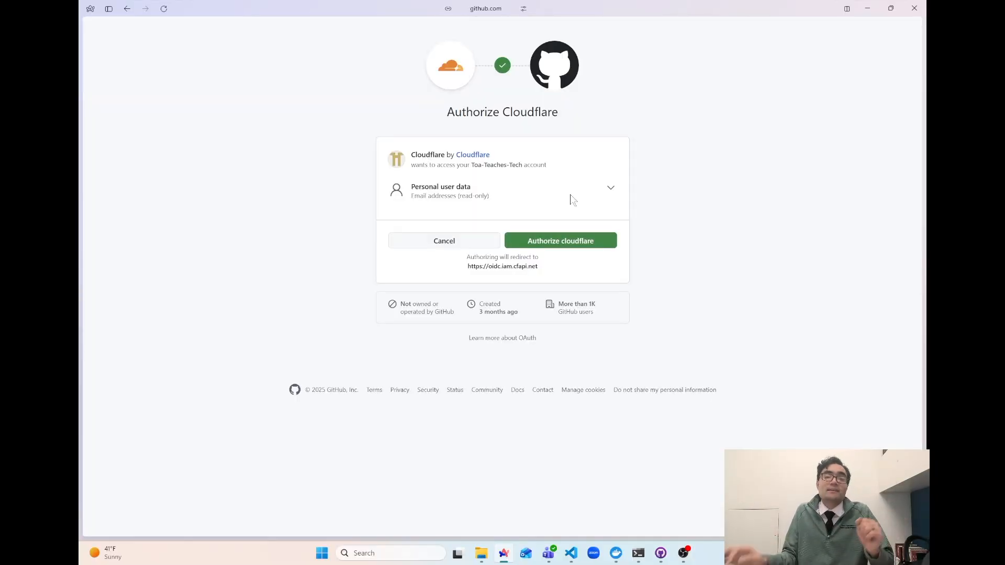
pyautogui.click(576, 239)
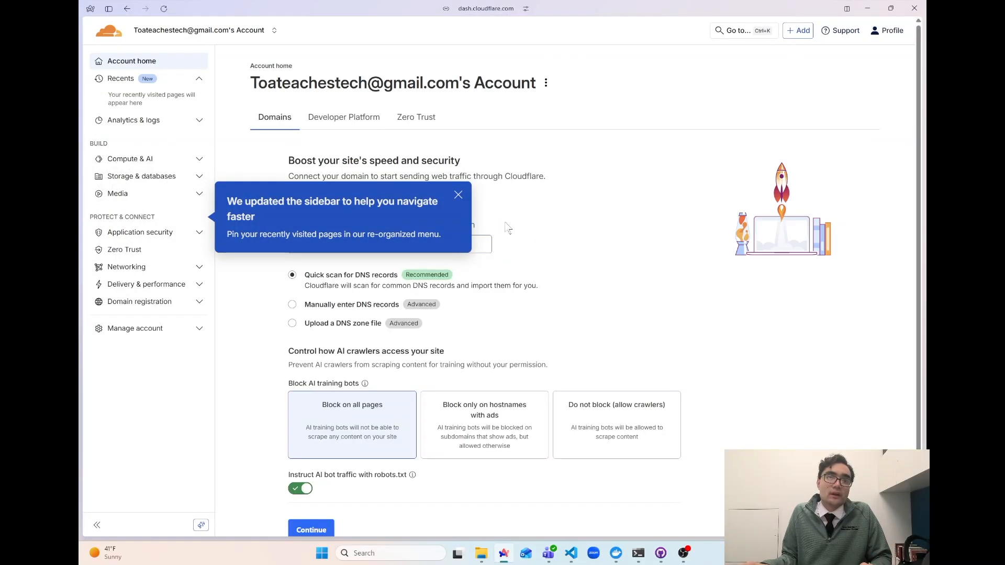
pyautogui.click(457, 195)
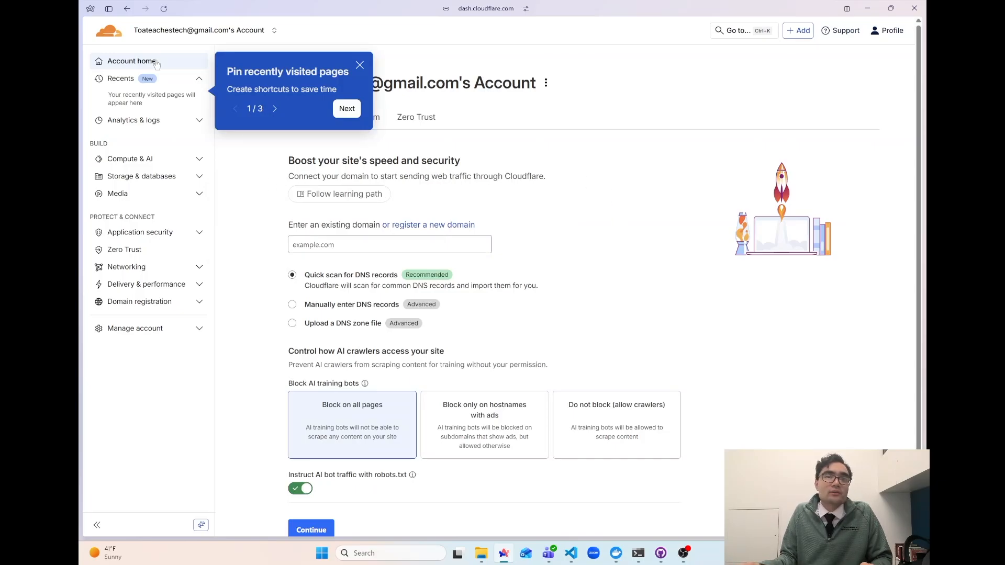
pyautogui.scroll(-2, 576, 236)
pyautogui.scroll(2, 575, 236)
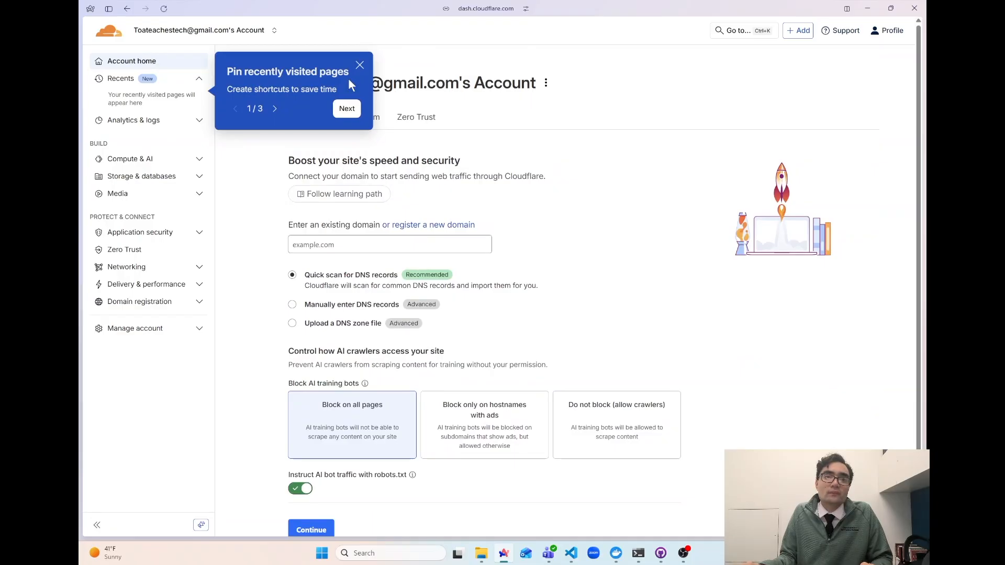
pyautogui.click(359, 66)
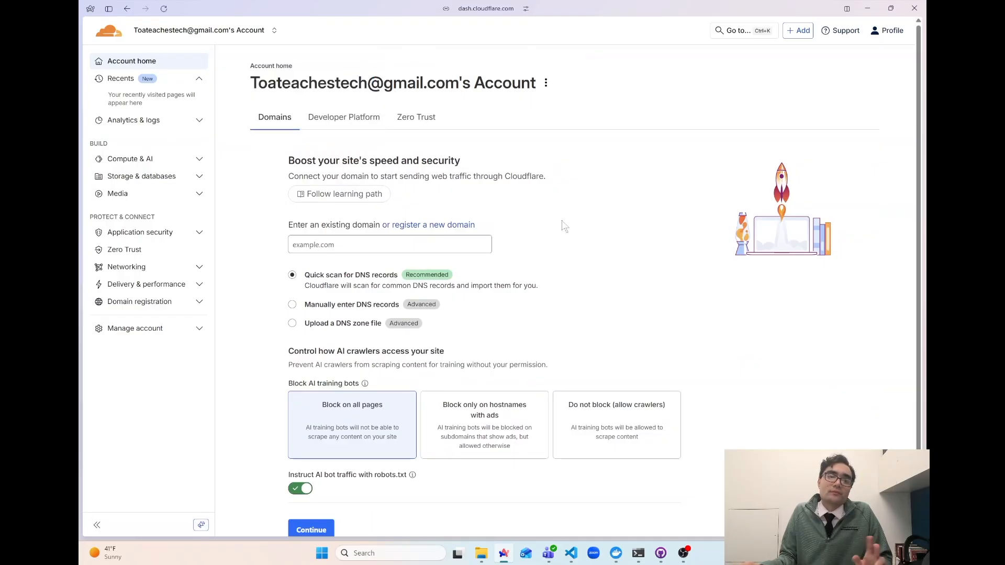
# - Start a Cloudflare Pages deployment from the developer platform by importing an existing Git repository
pyautogui.click(355, 127)
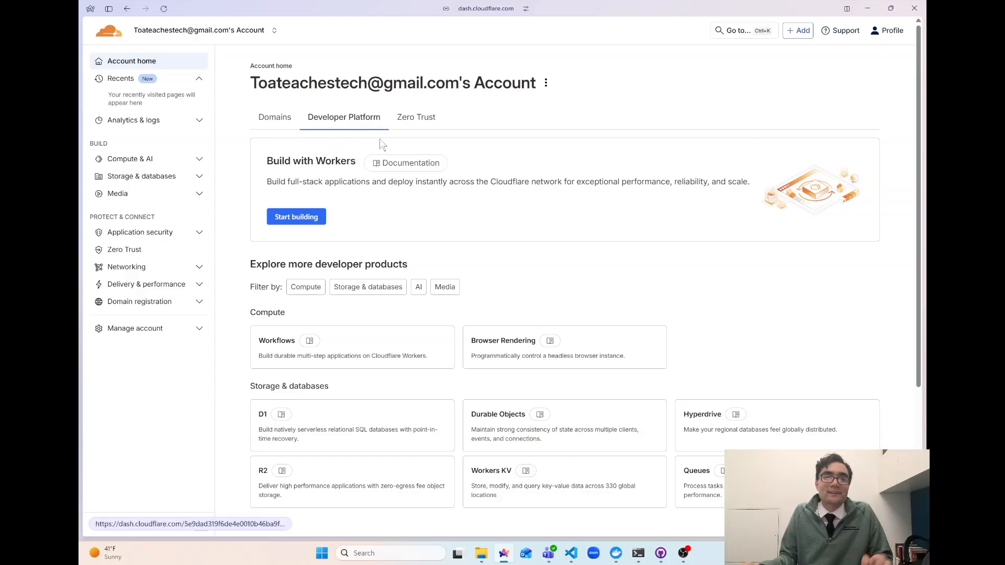
pyautogui.click(306, 215)
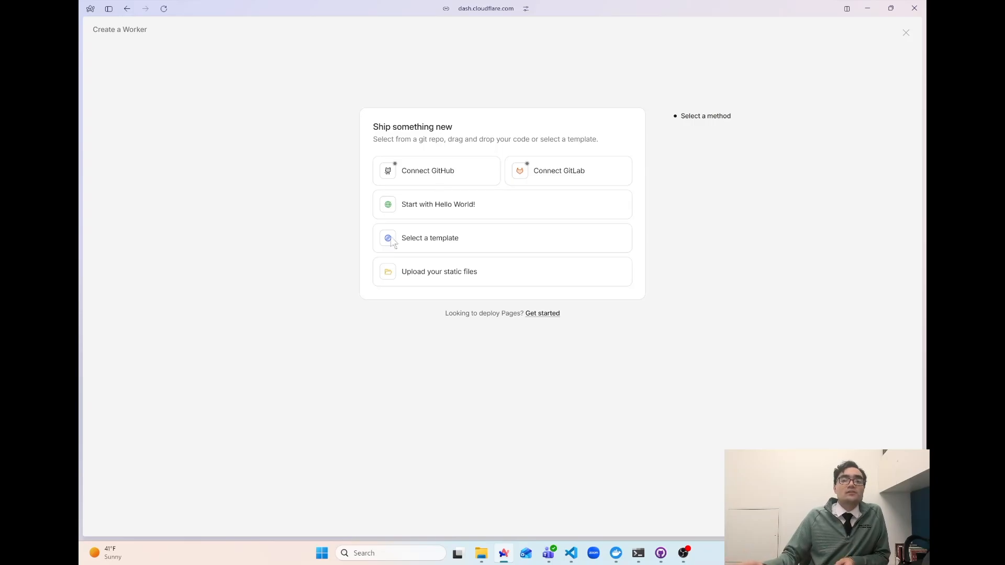
pyautogui.click(539, 313)
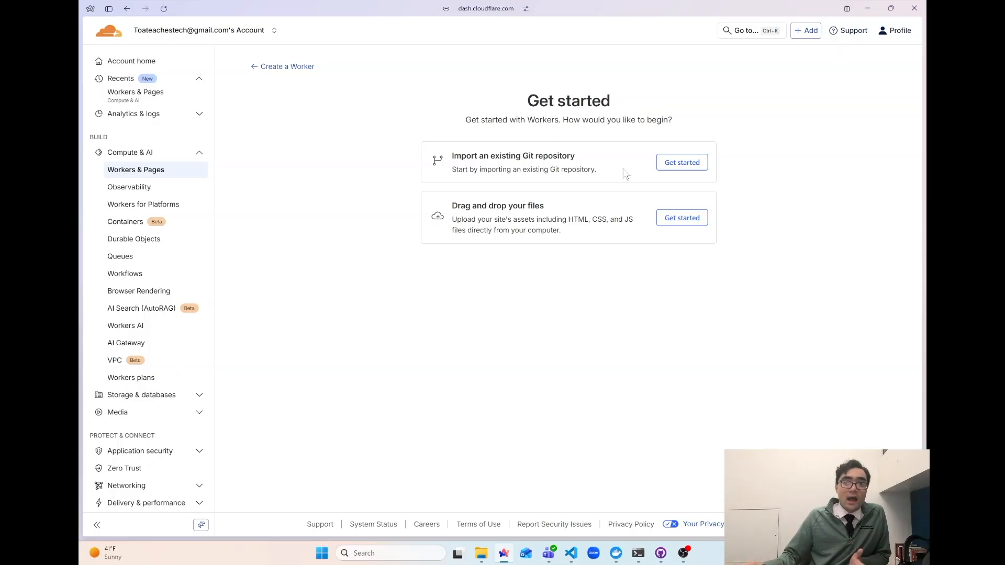
pyautogui.click(661, 163)
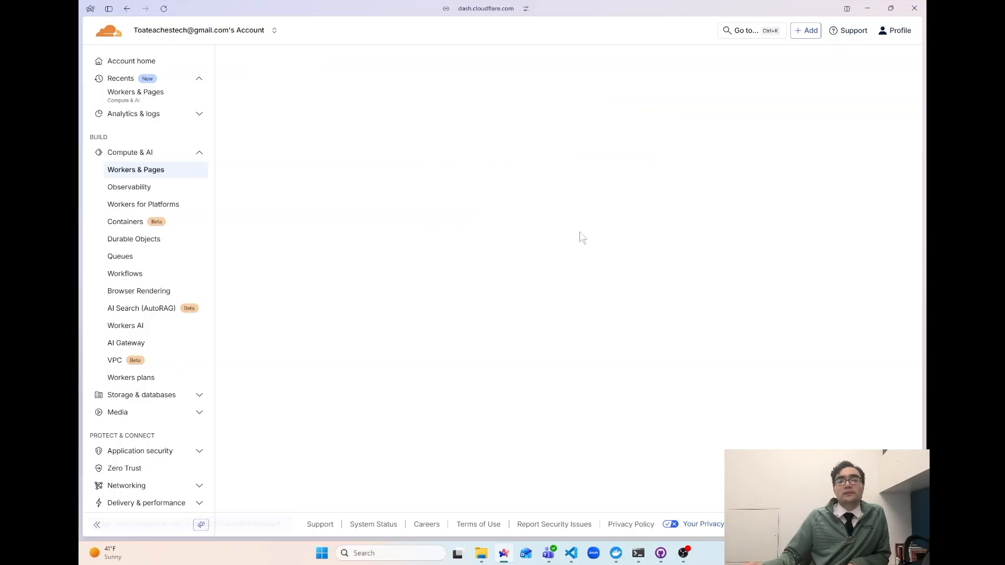
# - Request a GitHub connection for the Pages deployment and choose the personal account for the installation
pyautogui.scroll(-1, 554, 247)
pyautogui.scroll(-2, 528, 213)
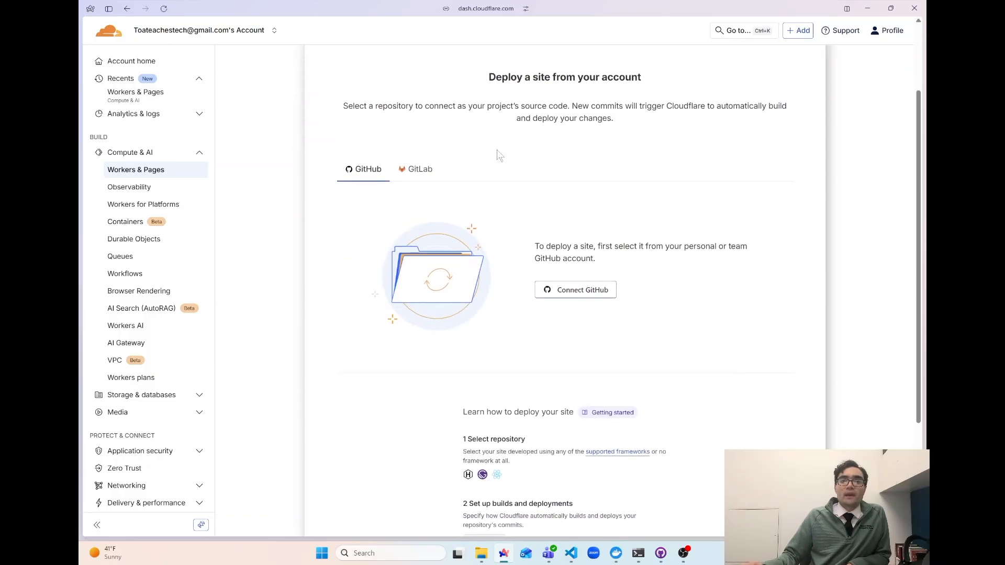
pyautogui.scroll(-1, 562, 87)
pyautogui.scroll(1, 588, 86)
pyautogui.scroll(-2, 524, 137)
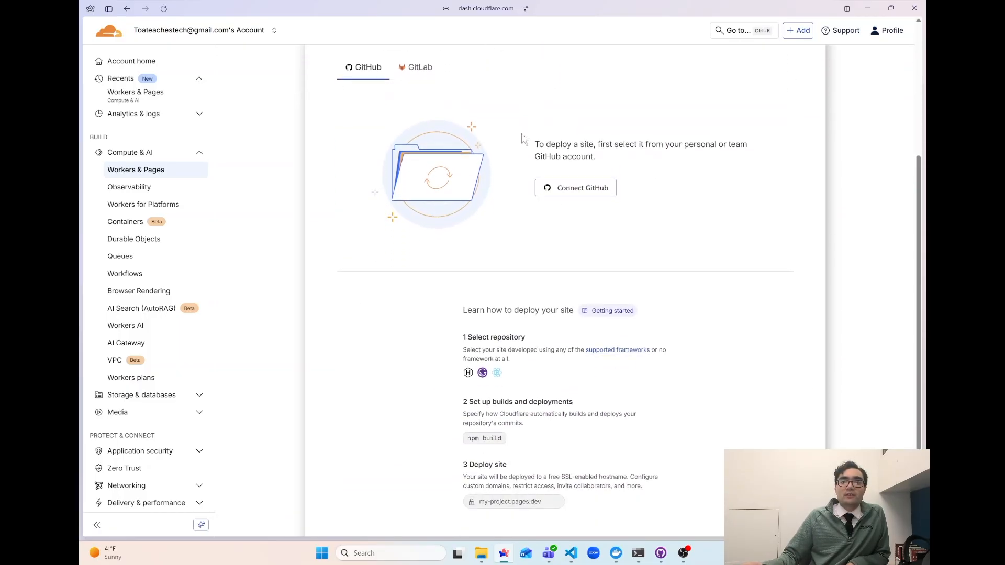
pyautogui.click(576, 189)
pyautogui.click(557, 114)
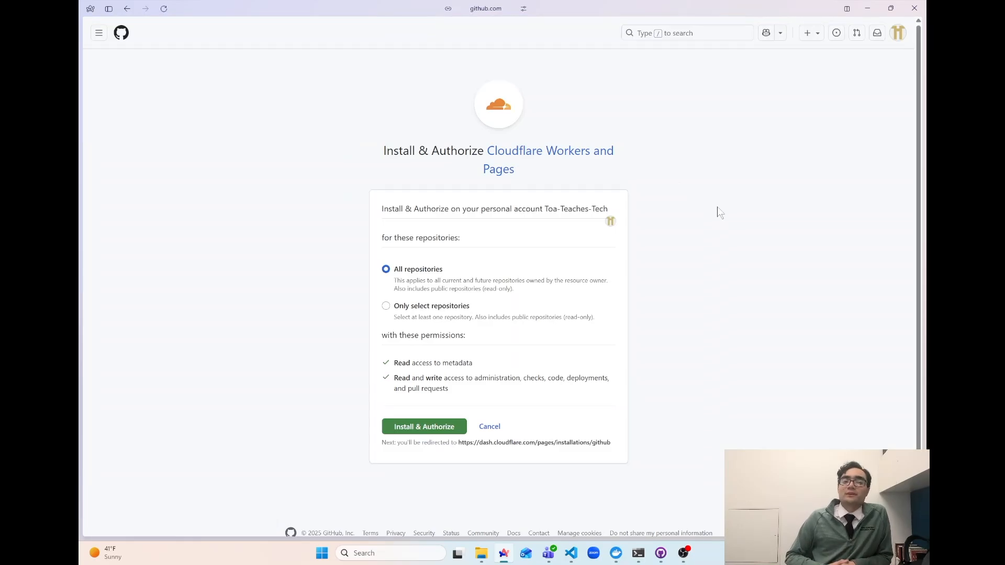
# - Install and authorize Cloudflare Workers and Pages on GitHub with access to only the DiceRoller repository
pyautogui.scroll(-1, 711, 220)
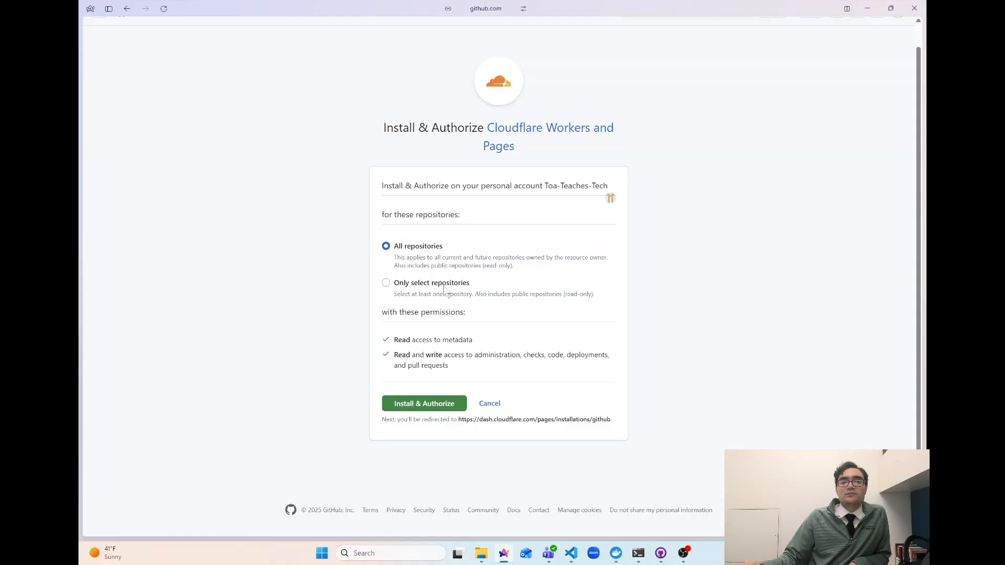
pyautogui.click(427, 289)
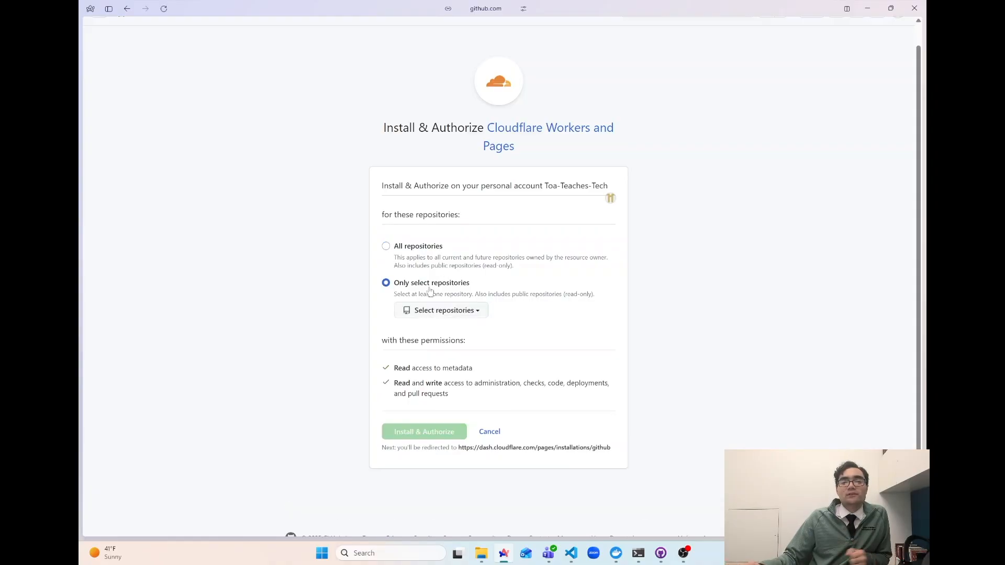
pyautogui.scroll(-1, 497, 283)
pyautogui.click(476, 283)
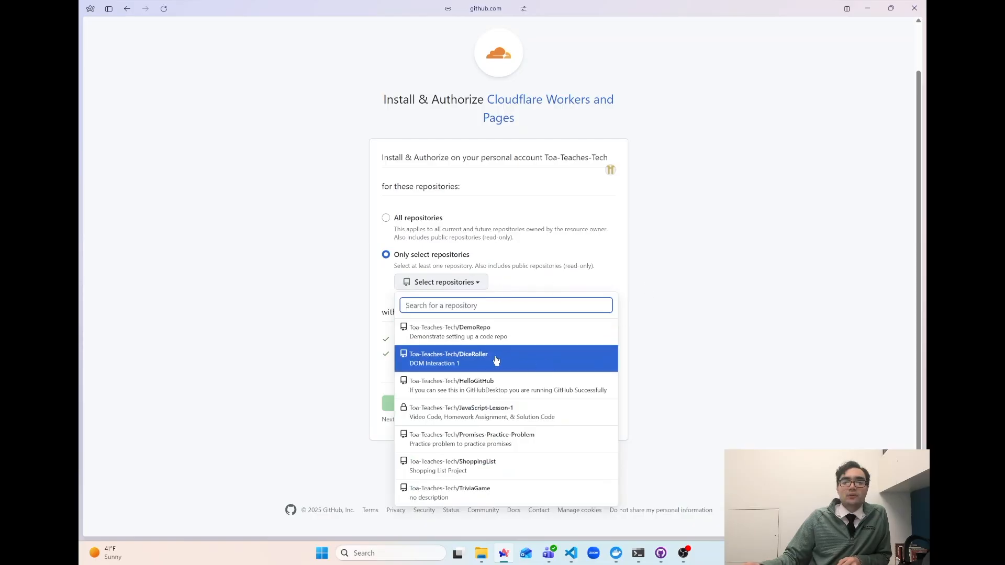
pyautogui.click(496, 360)
pyautogui.scroll(-1, 585, 315)
pyautogui.click(426, 406)
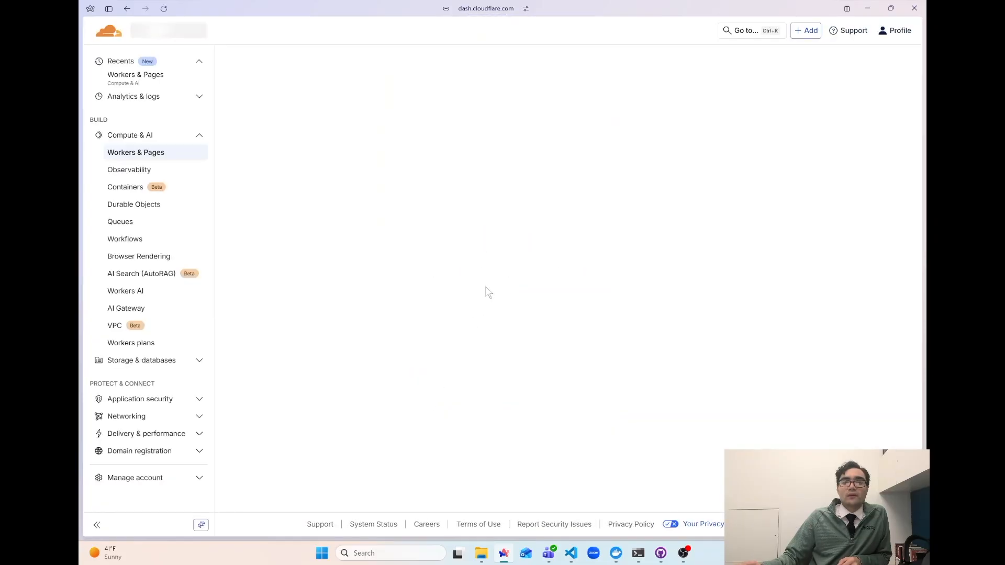
# - Try to connect GitHub again from the Pages deployment page
pyautogui.scroll(-5, 491, 298)
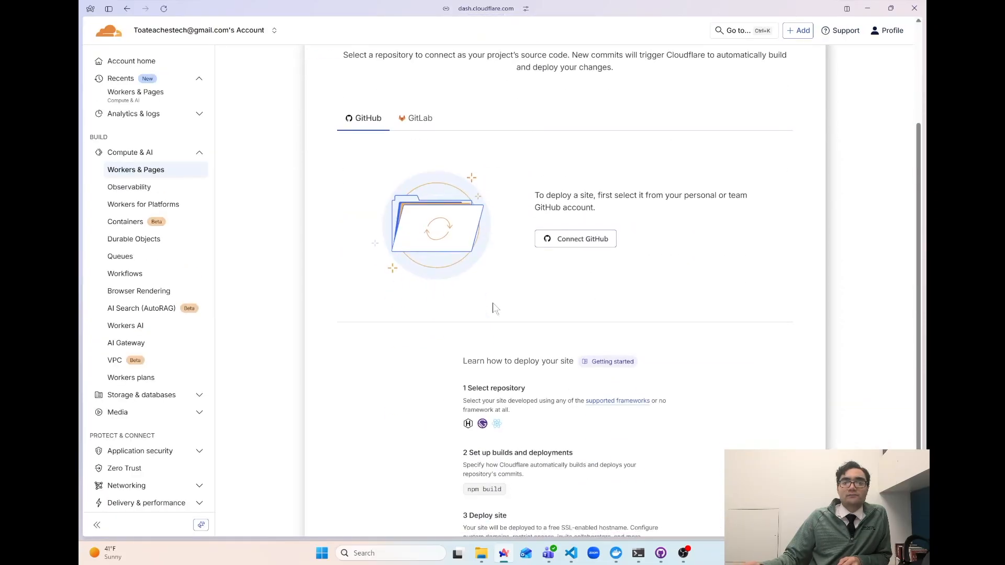
pyautogui.scroll(5, 517, 276)
pyautogui.scroll(-5, 517, 276)
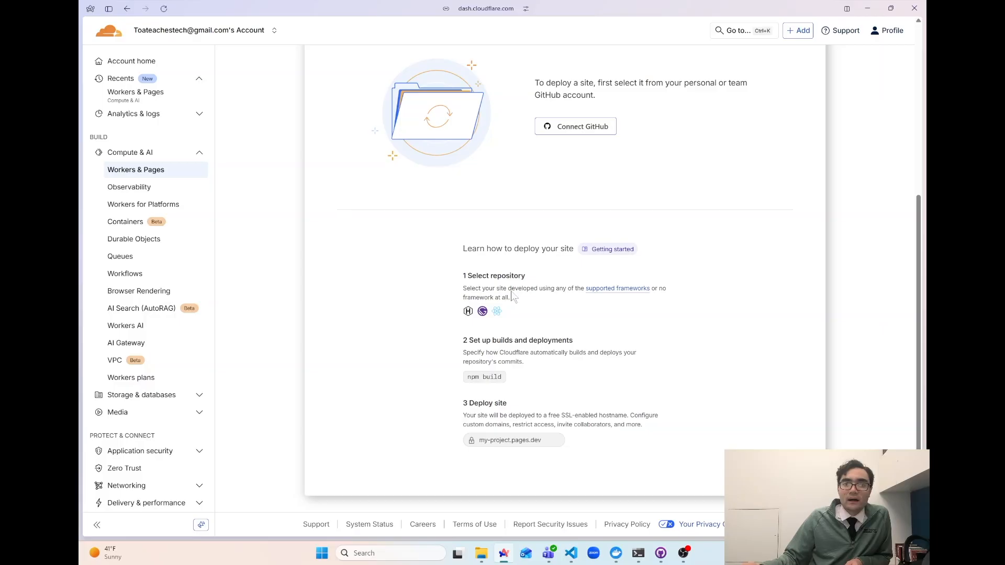
pyautogui.click(586, 130)
pyautogui.click(548, 115)
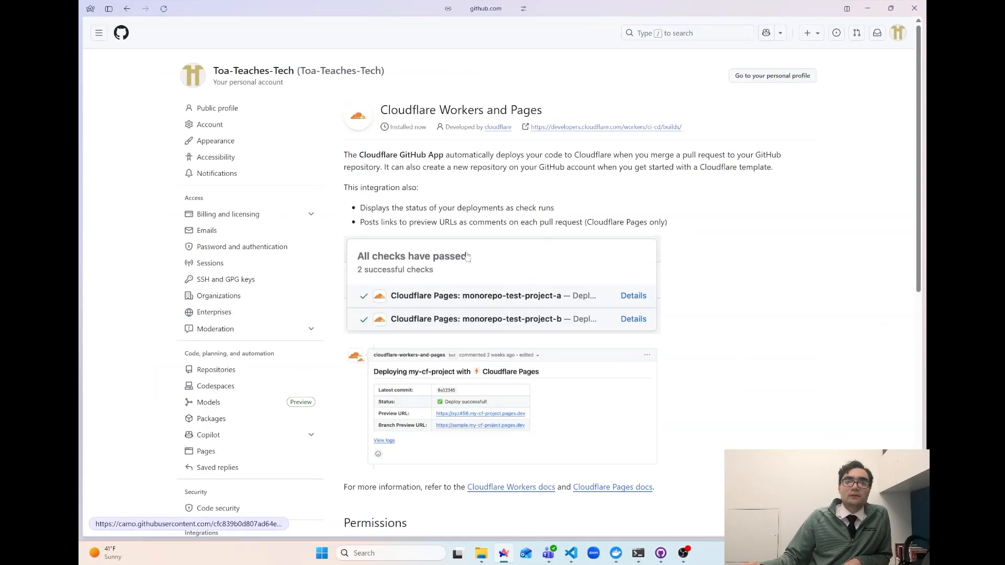
# - Examine the Cloudflare Workers and Pages app's description, permissions and repository access settings on GitHub
pyautogui.scroll(-1, 527, 190)
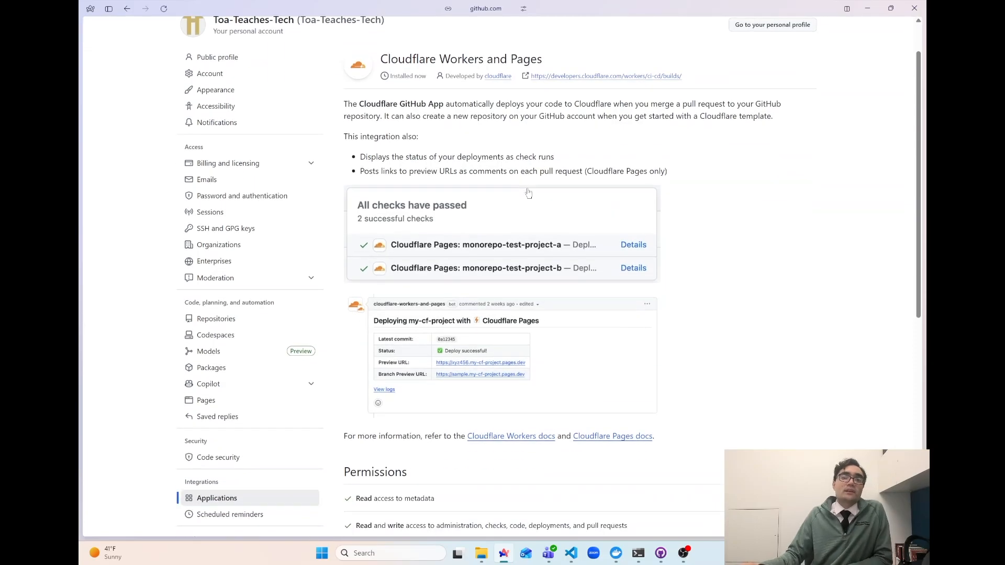
pyautogui.moveTo(681, 104); pyautogui.dragTo(792, 108)
pyautogui.click(544, 140)
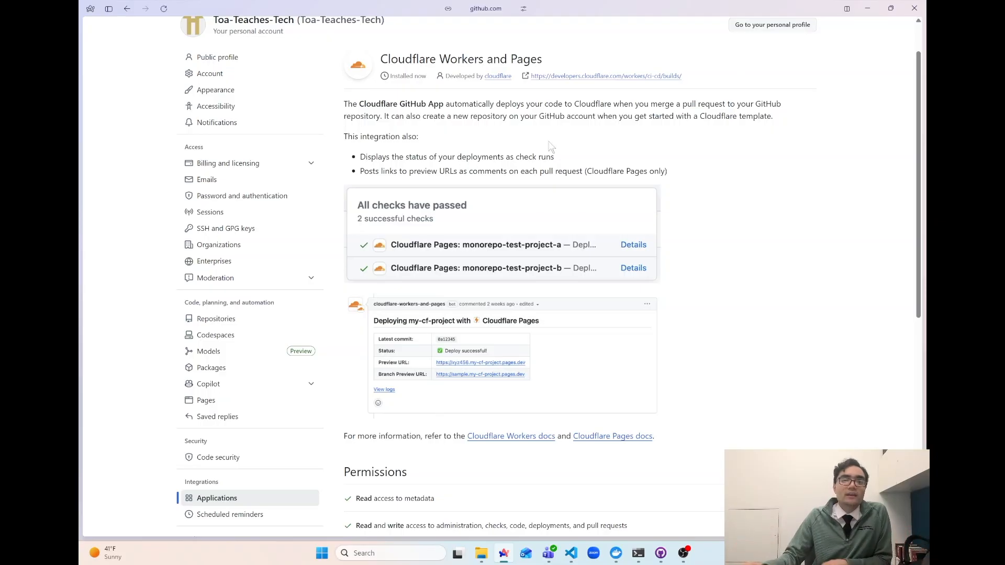
pyautogui.scroll(-6, 544, 140)
pyautogui.scroll(-1, 632, 271)
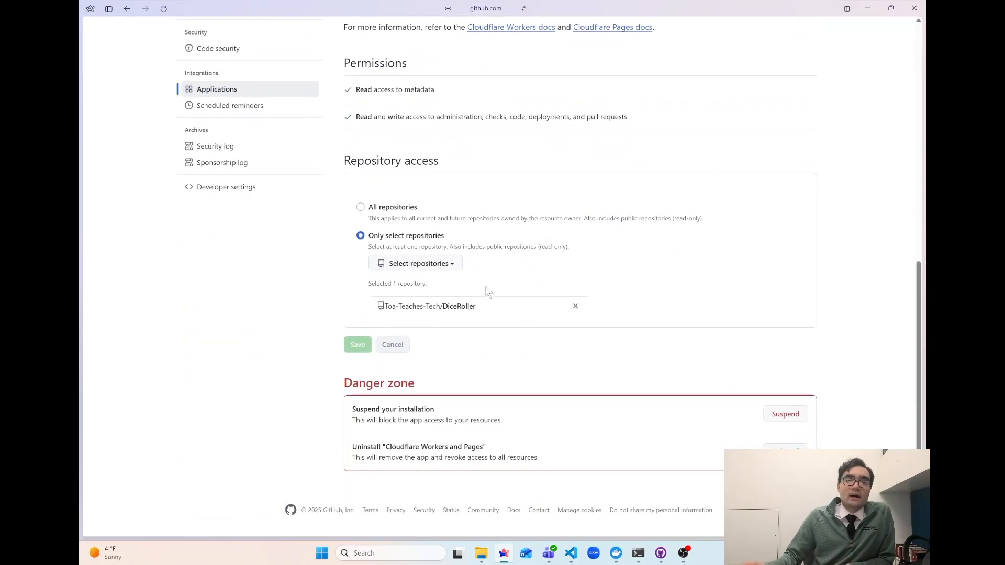
pyautogui.click(437, 266)
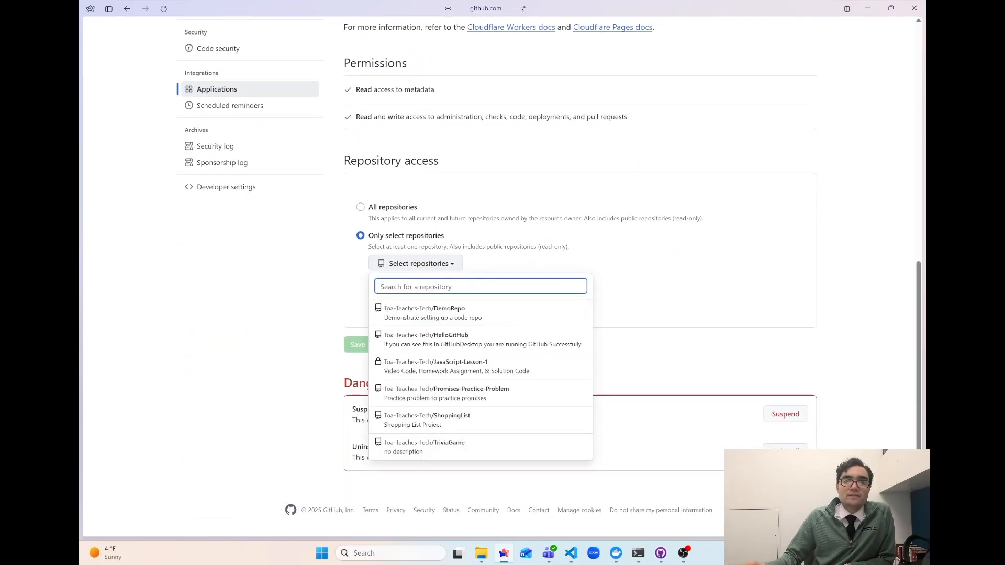
pyautogui.click(604, 292)
pyautogui.scroll(9, 591, 290)
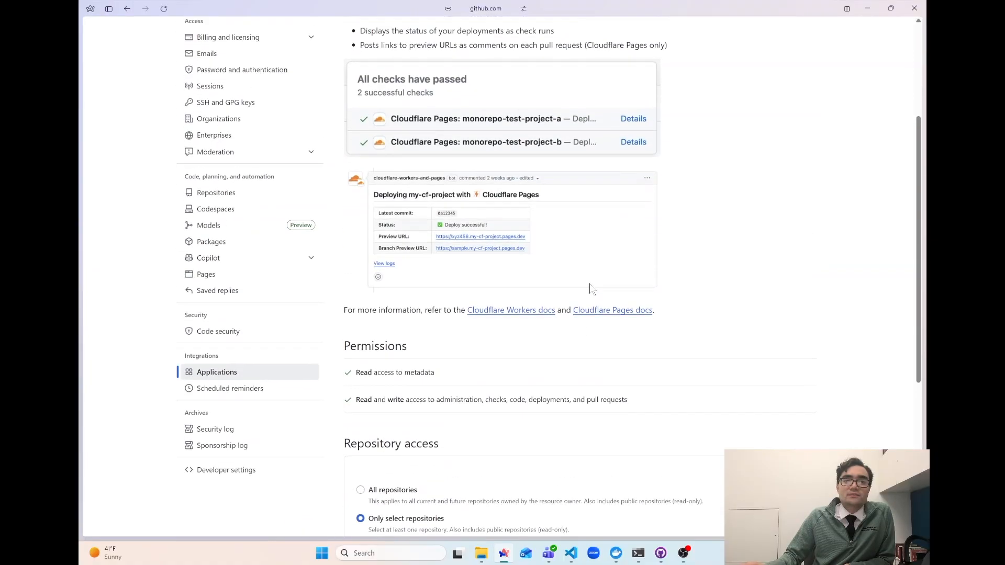
pyautogui.scroll(-5, 686, 311)
pyautogui.scroll(-4, 687, 315)
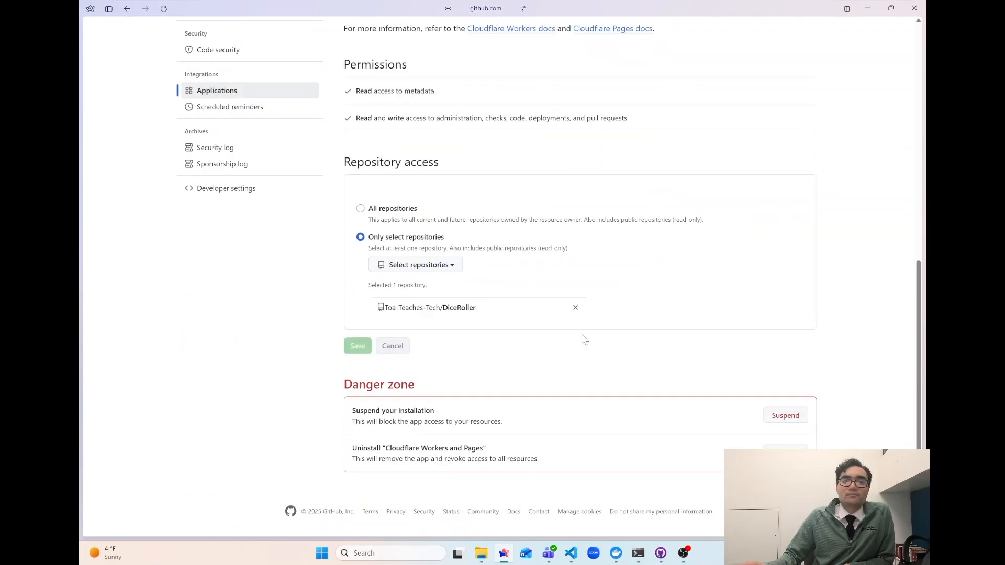
pyautogui.click(456, 266)
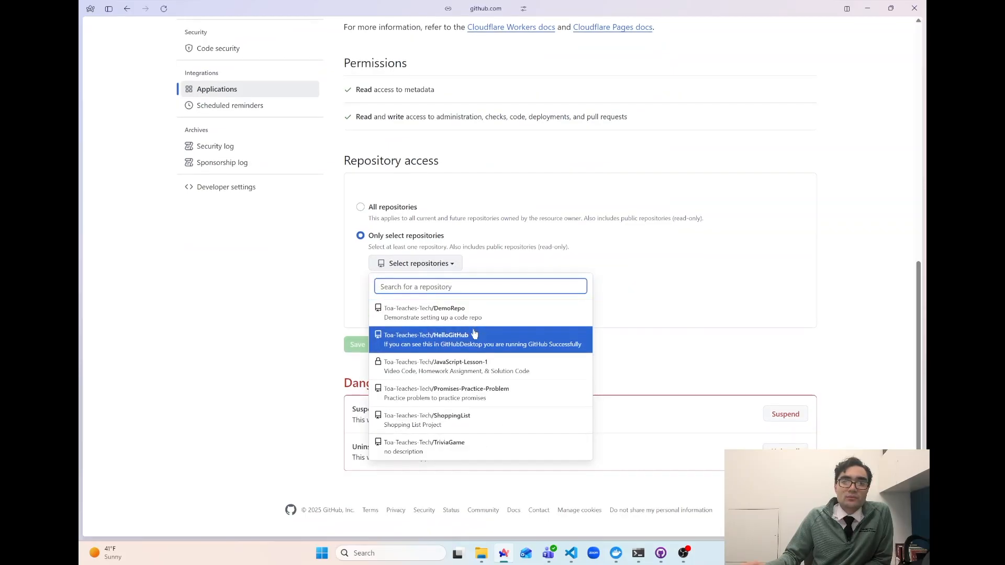
pyautogui.click(500, 250)
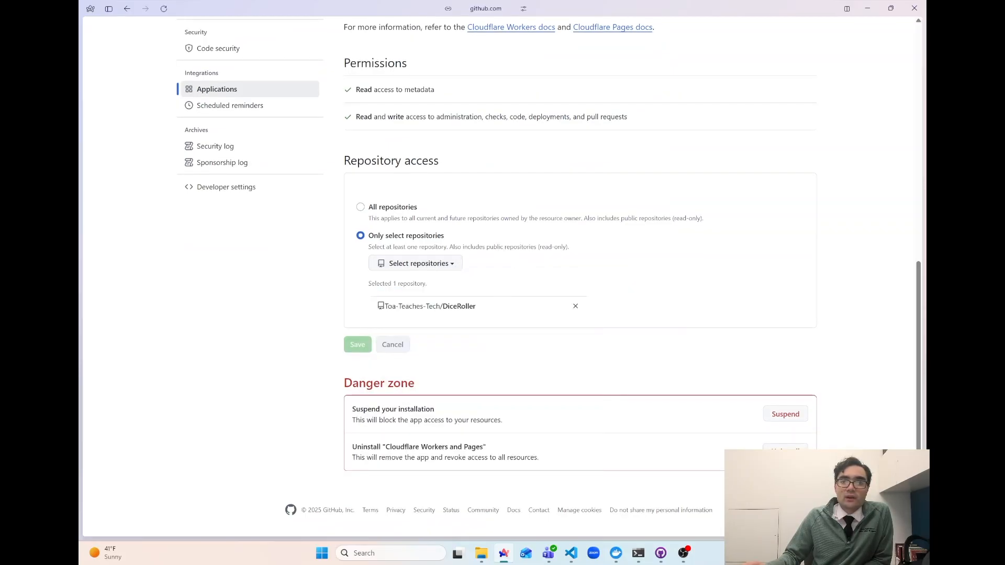
pyautogui.scroll(9, 251, 233)
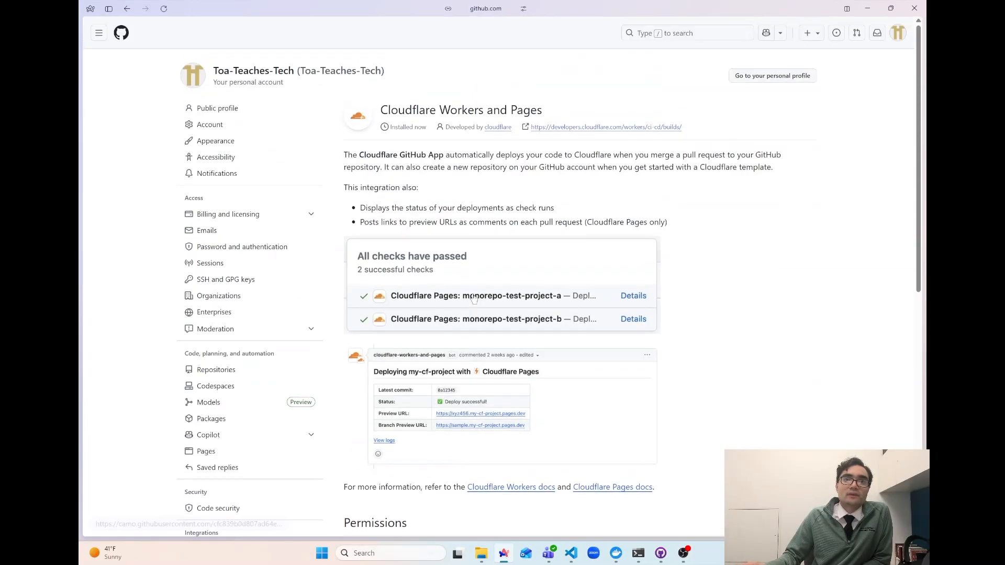
# - Return to the Cloudflare dashboard, restart the Pages deployment from an existing Git repository and select DiceRoller as its source
pyautogui.moveTo(82, 215)
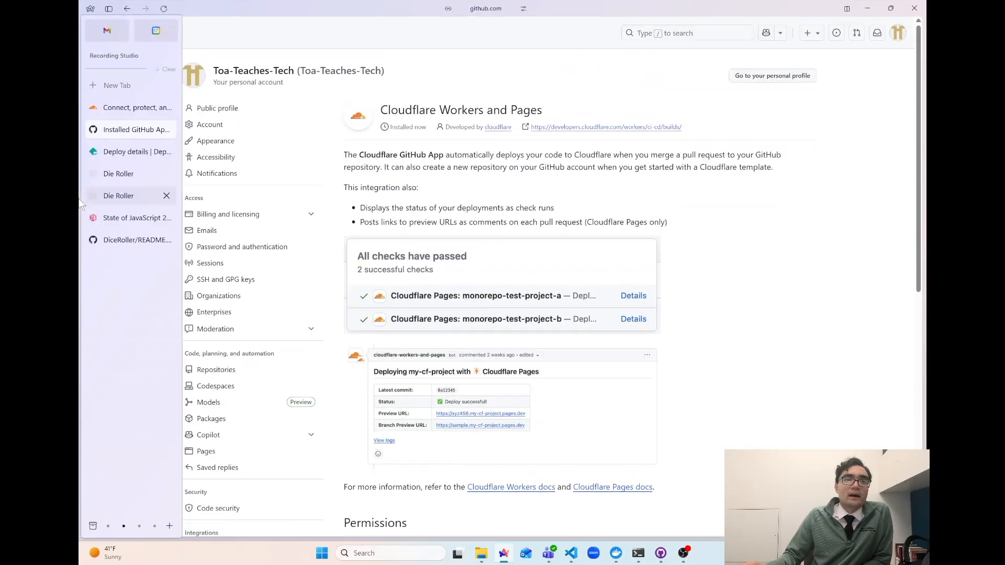
pyautogui.click(134, 107)
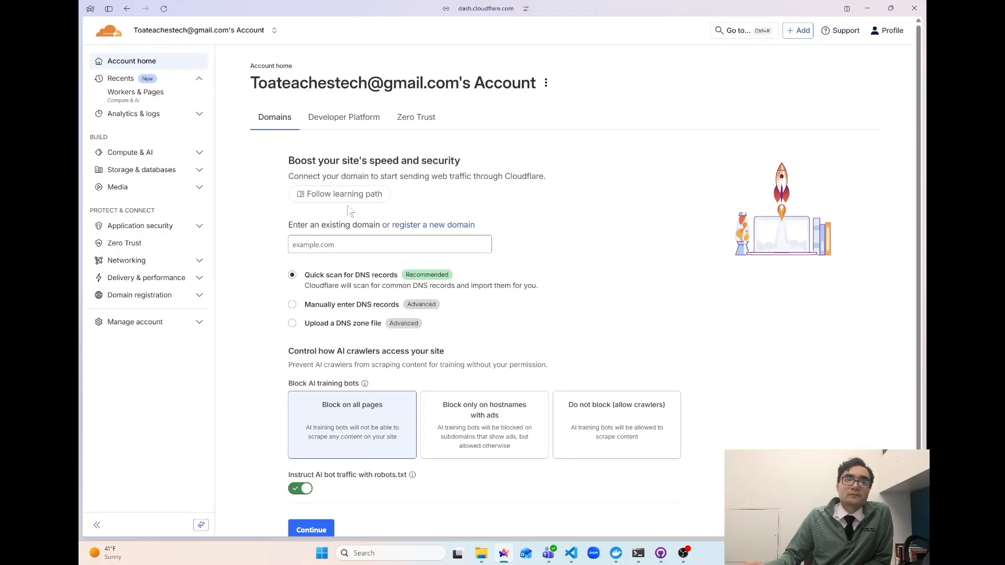
pyautogui.click(321, 119)
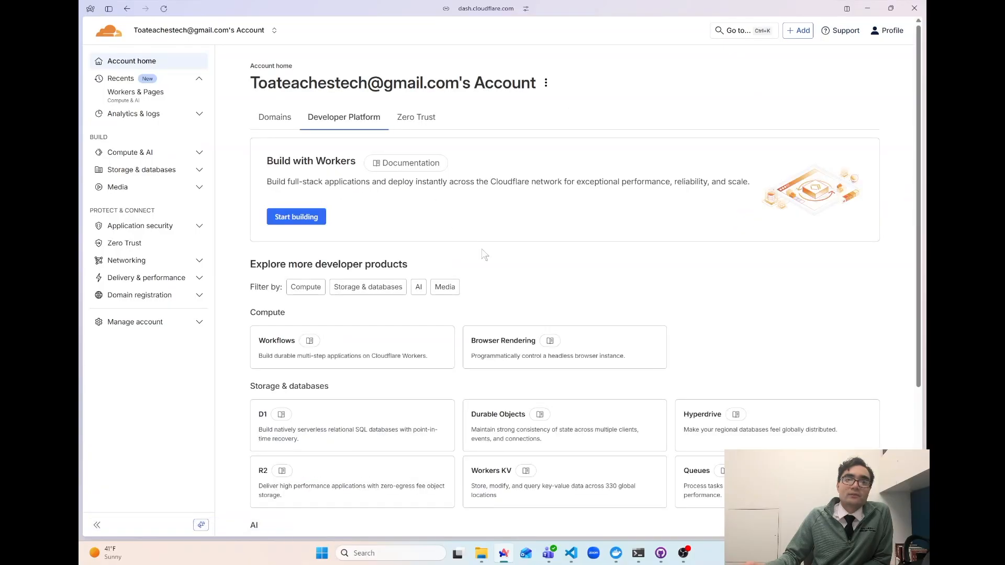
pyautogui.click(310, 219)
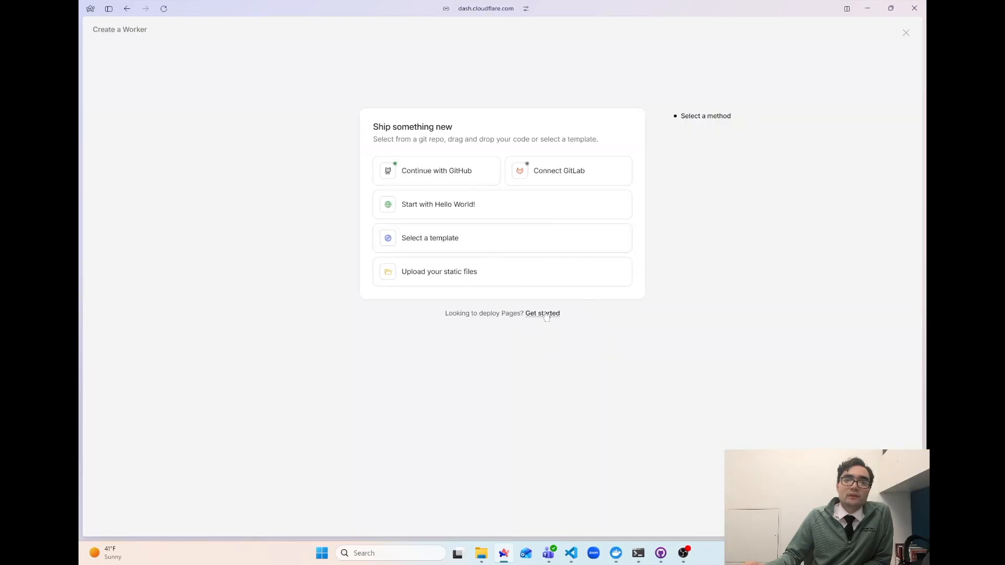
pyautogui.click(544, 314)
pyautogui.click(671, 165)
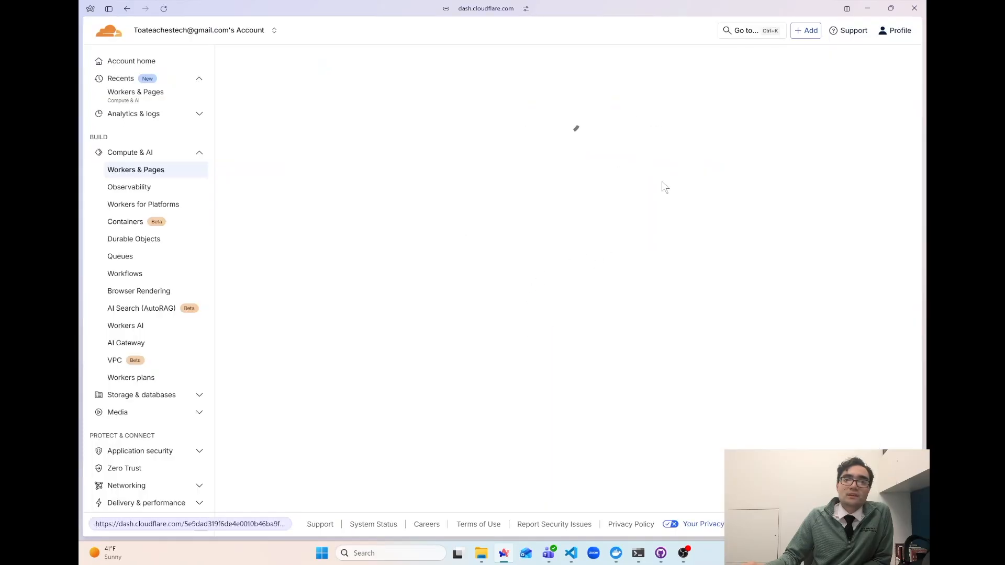
pyautogui.scroll(-1, 484, 281)
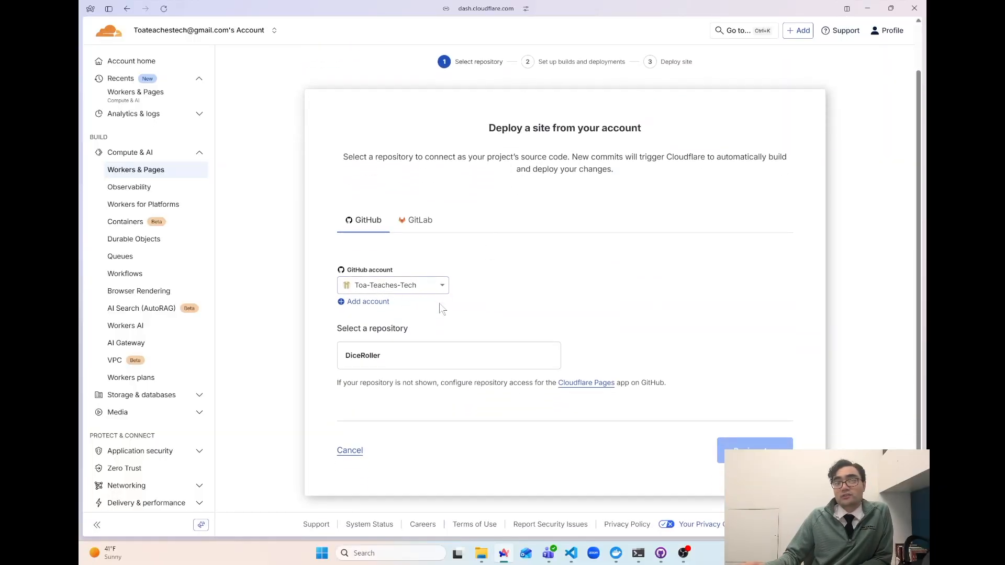
pyautogui.click(422, 354)
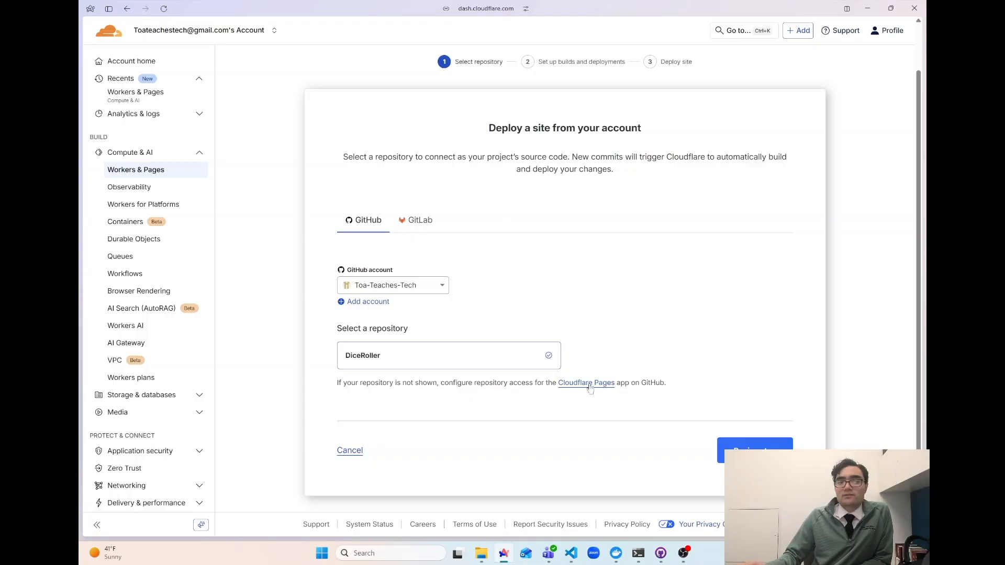
# - Begin the build setup for the DiceRoller repository and set the production branch to deploy
pyautogui.click(732, 445)
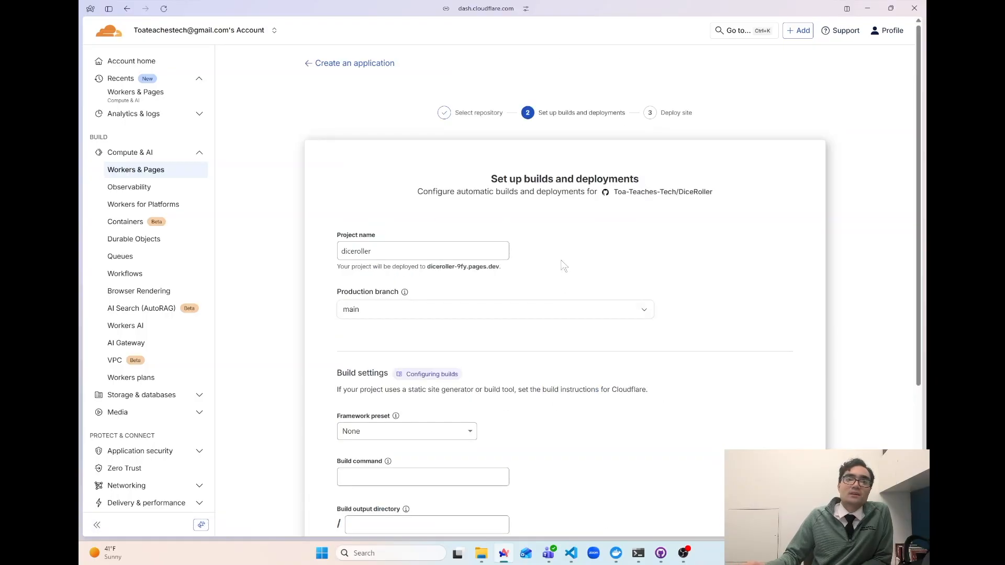
pyautogui.click(496, 311)
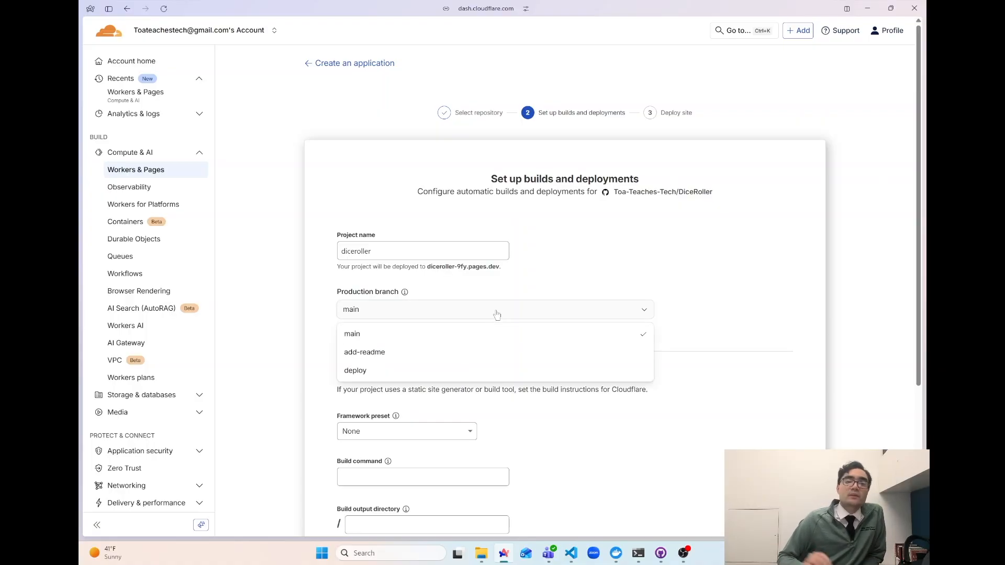
pyautogui.click(388, 370)
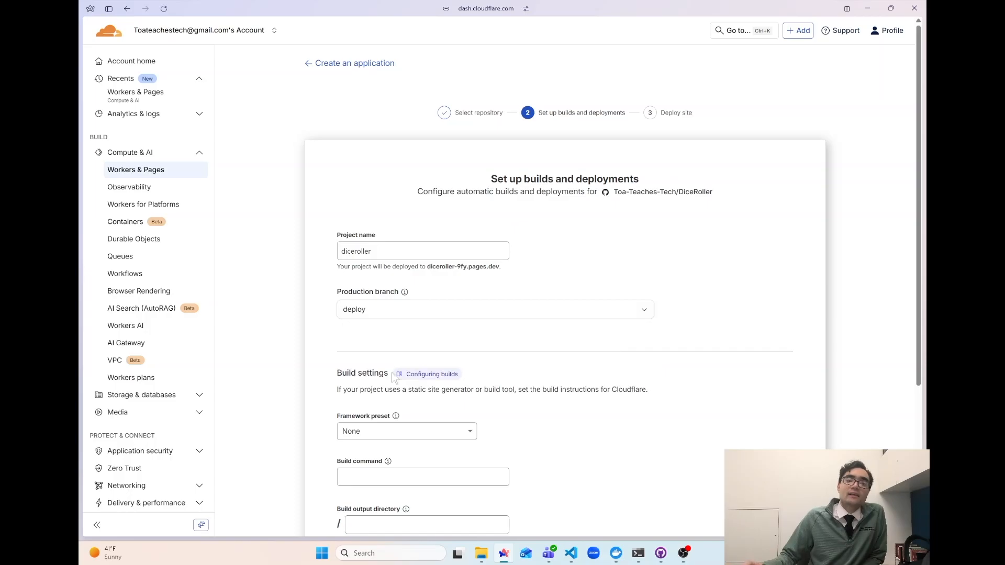
# - Check the framework preset and root directory options, keep the preset at None with blank build fields, and save and deploy the site
pyautogui.scroll(-3, 617, 365)
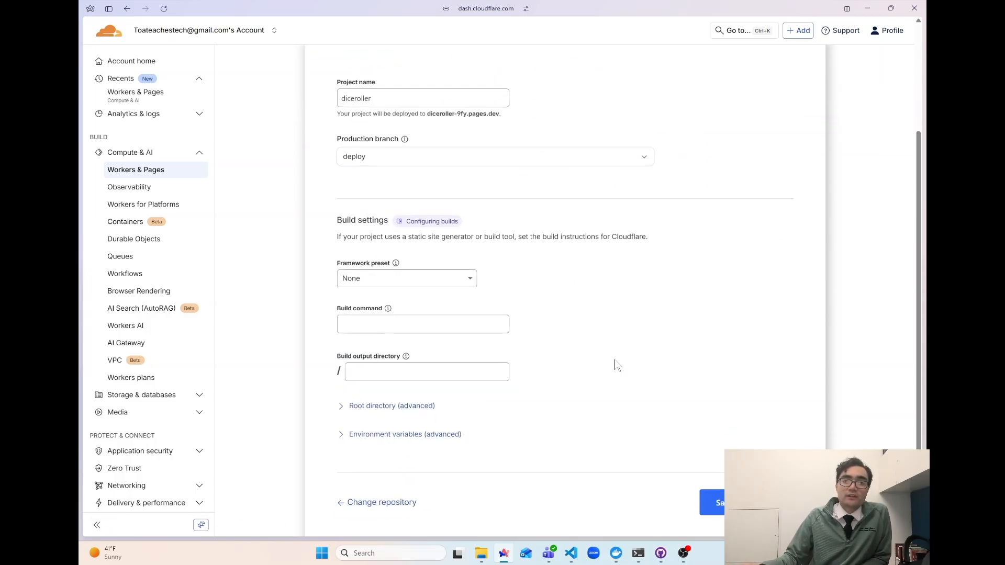
pyautogui.click(474, 285)
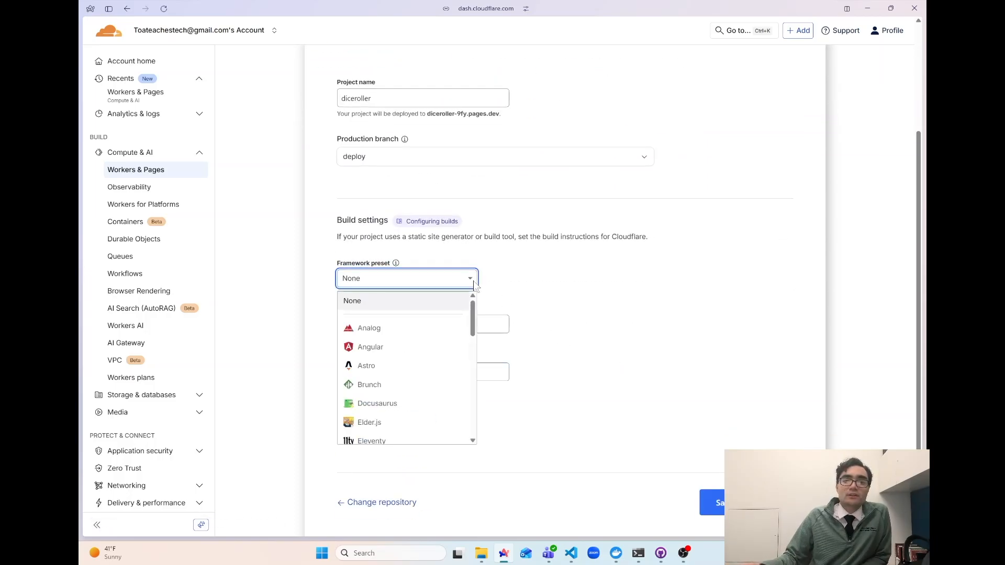
pyautogui.click(473, 281)
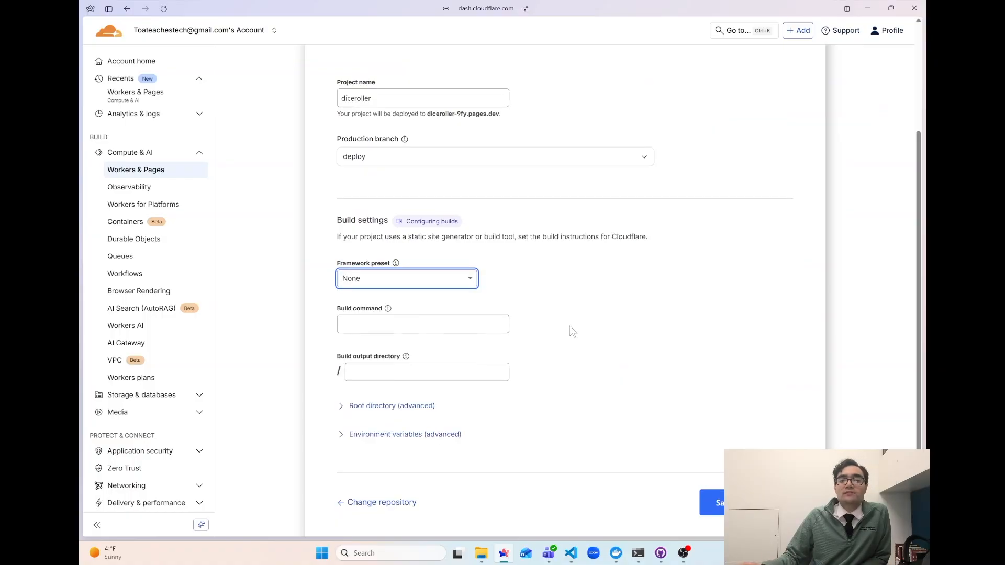
pyautogui.scroll(-1, 595, 334)
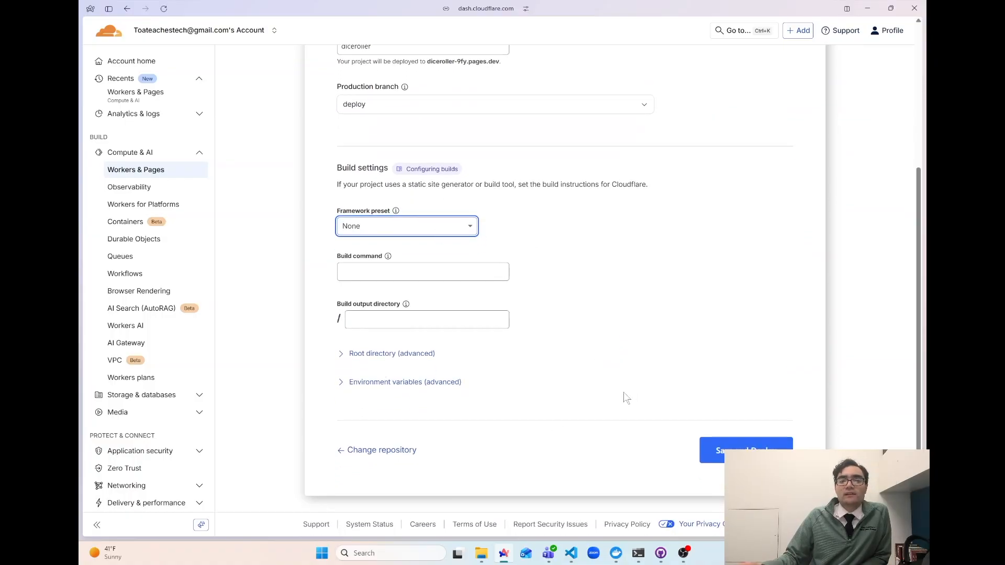
pyautogui.click(340, 355)
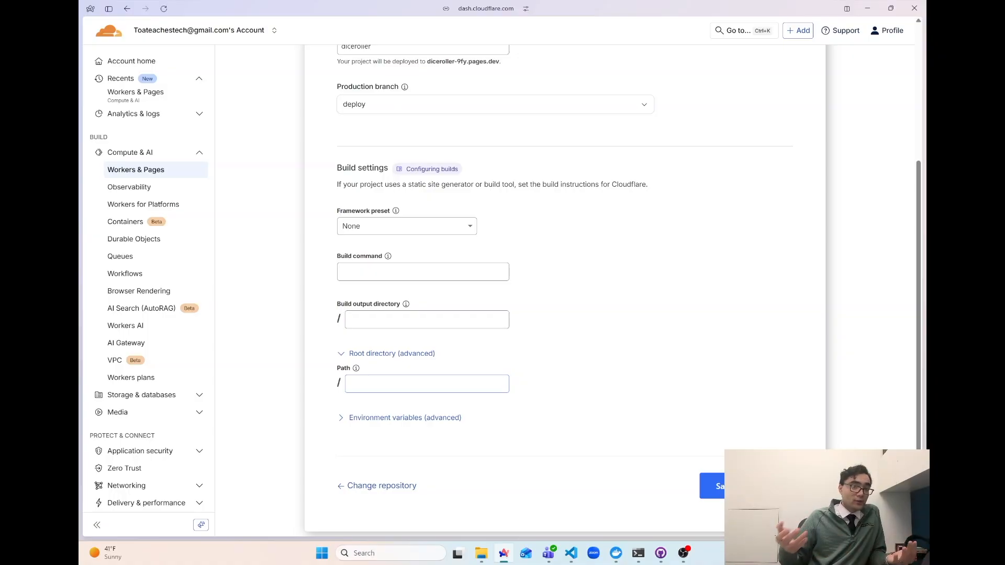
pyautogui.click(358, 358)
pyautogui.click(716, 451)
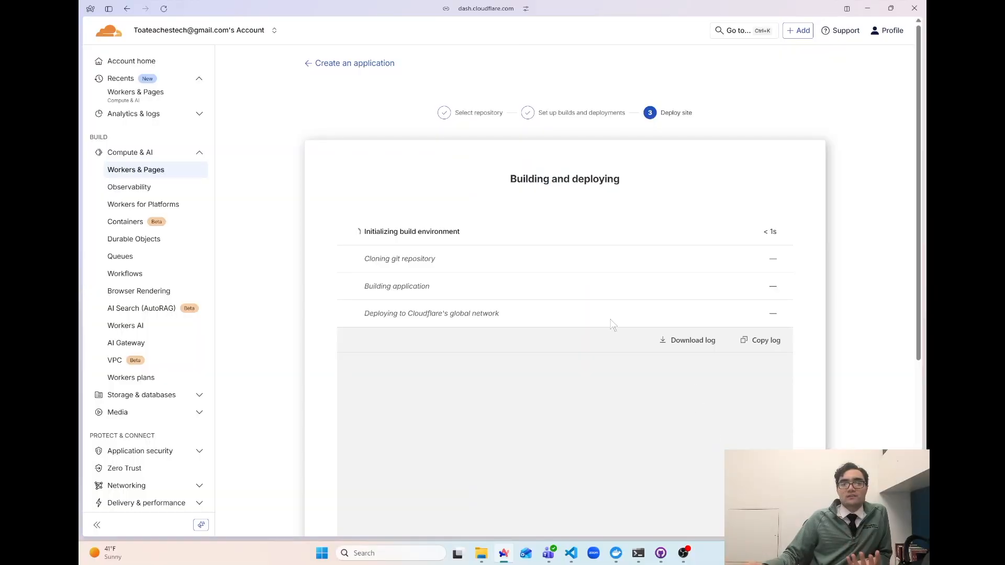
# - Follow the build and deployment progress until it finishes, and continue to the diceroller project page
pyautogui.scroll(-2, 601, 319)
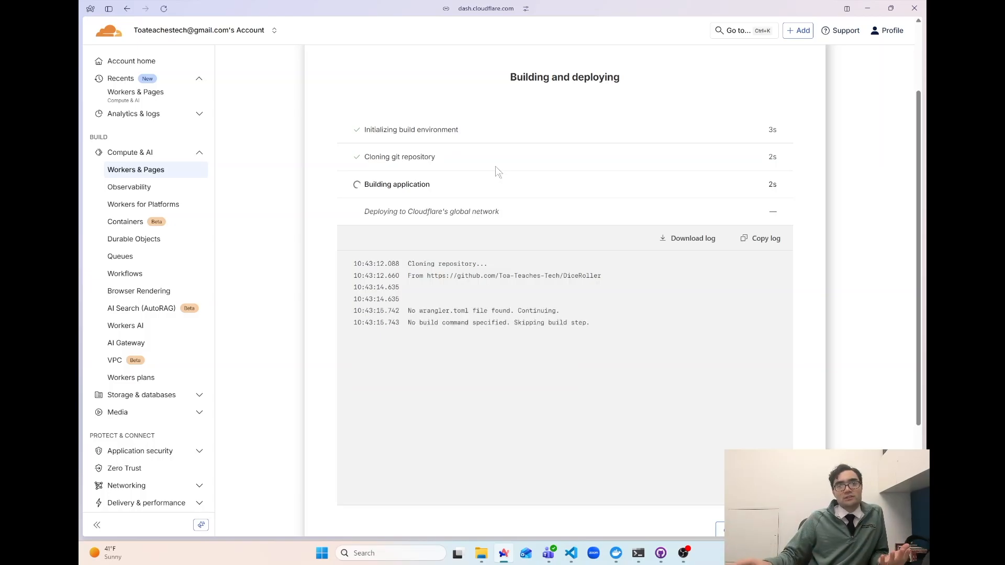
pyautogui.scroll(-3, 497, 213)
pyautogui.scroll(2, 475, 169)
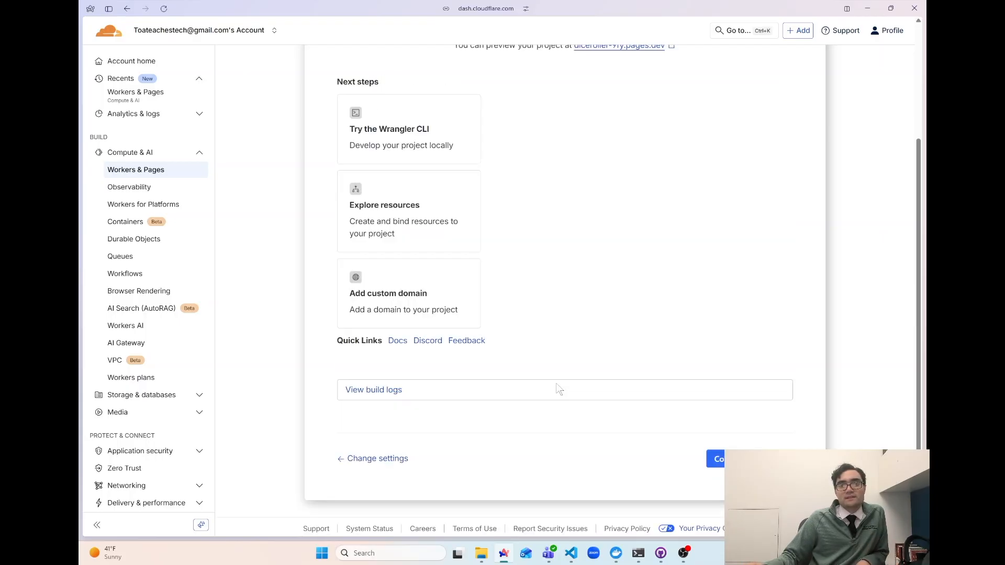
pyautogui.click(715, 459)
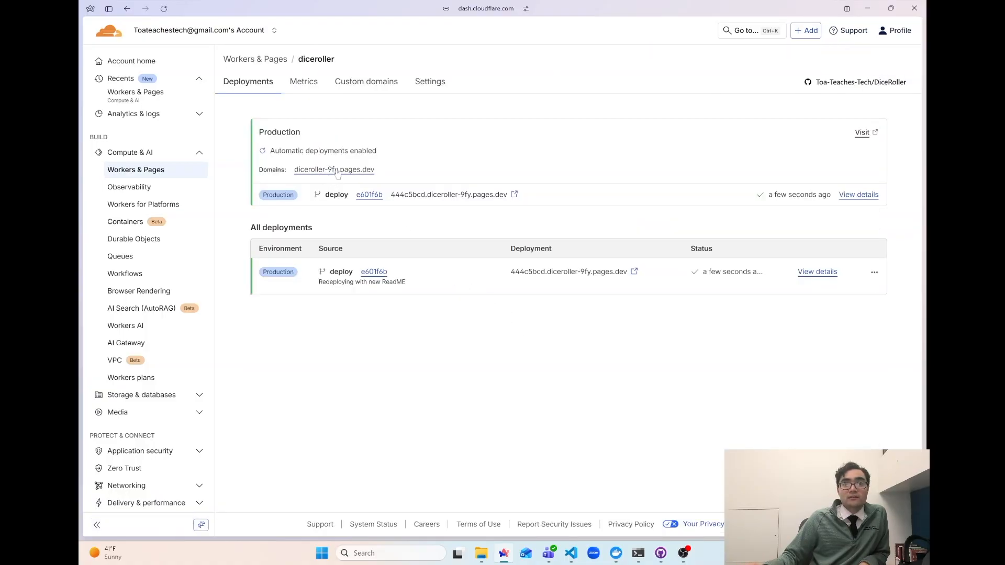
# - Open the project's production domain and test the site by rolling the dice, holding the second die and rolling again
pyautogui.click(338, 170)
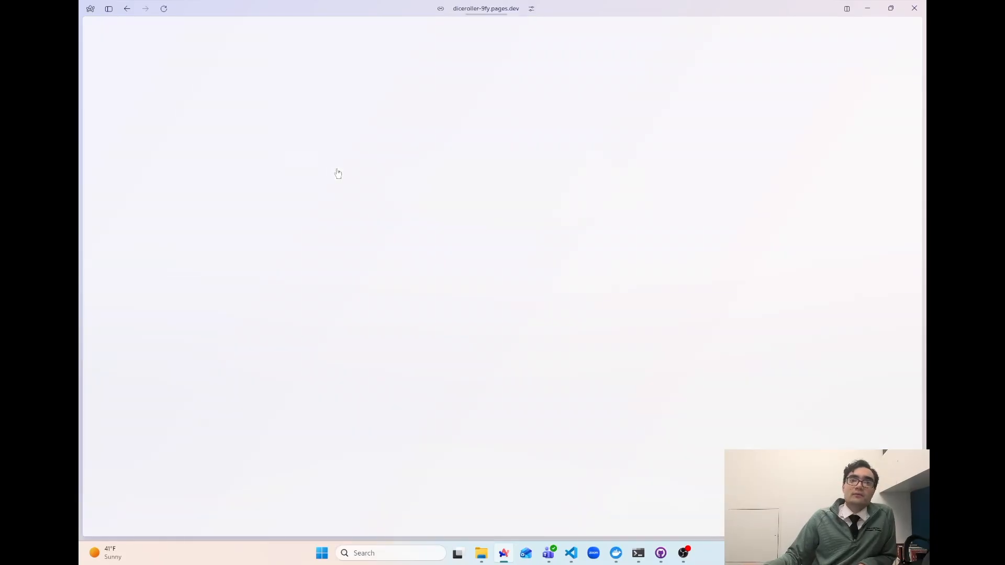
pyautogui.click(479, 135)
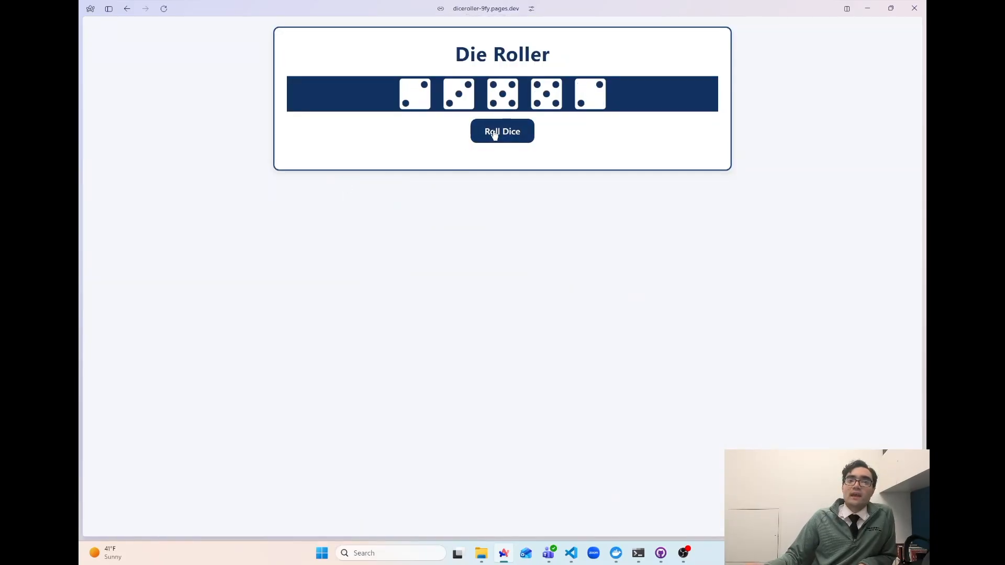
pyautogui.click(458, 94)
pyautogui.click(497, 130)
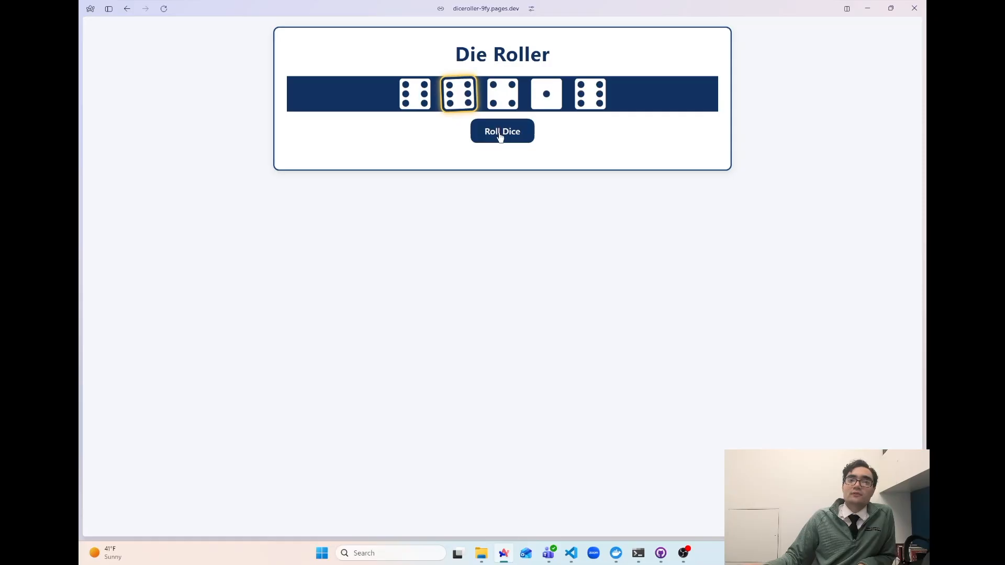